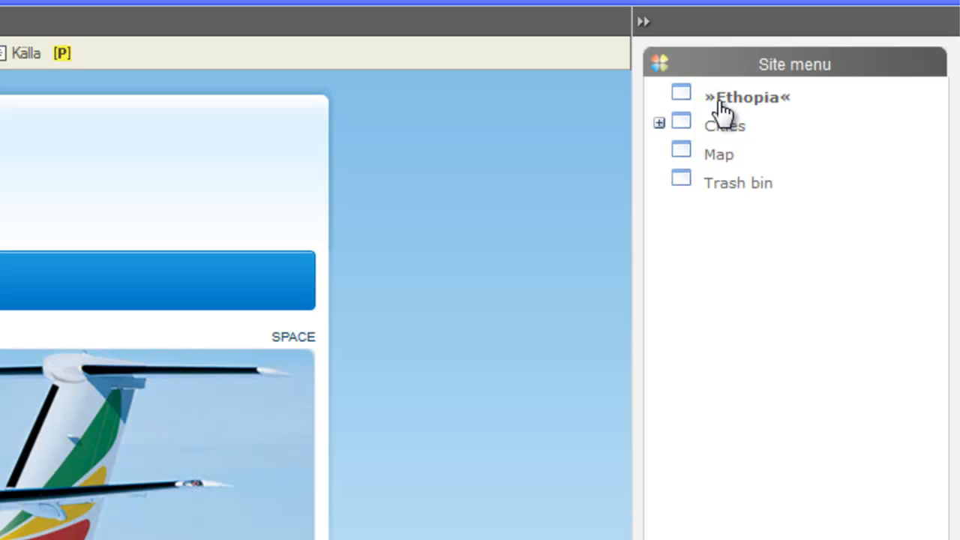
- Check which subpages sit under Cities in the site menu and collapse the branch again
{"action": "right_click", "coordinate": [724, 105]}
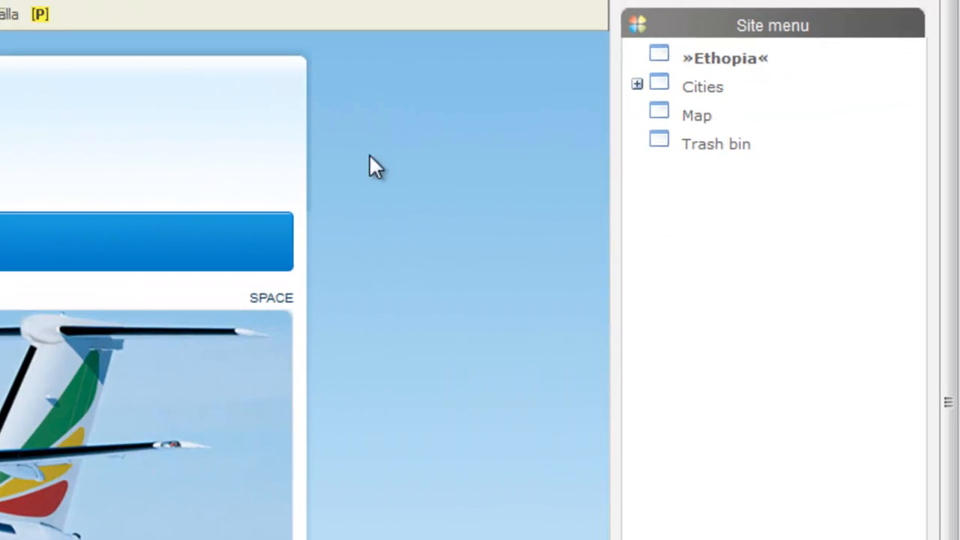
{"action": "left_click", "coordinate": [635, 82]}
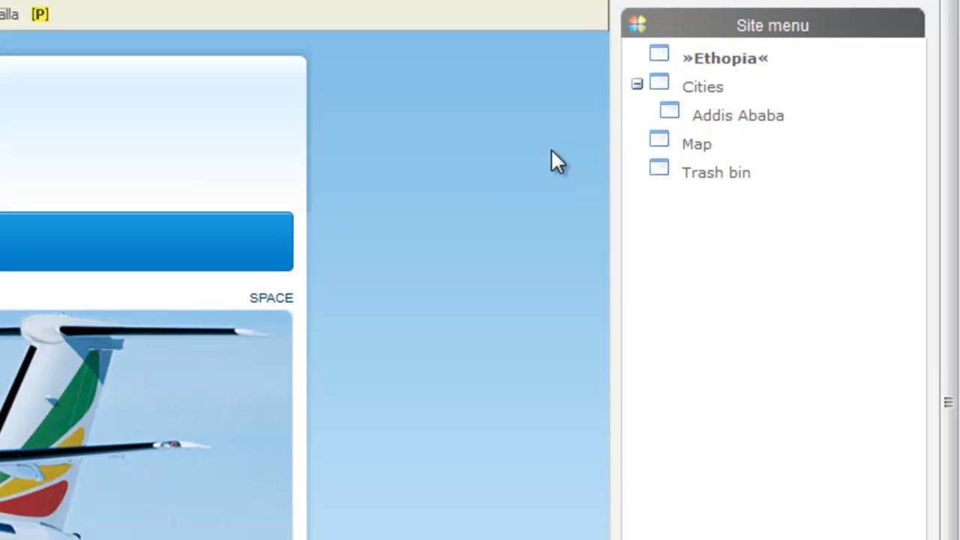
{"action": "left_click", "coordinate": [637, 84]}
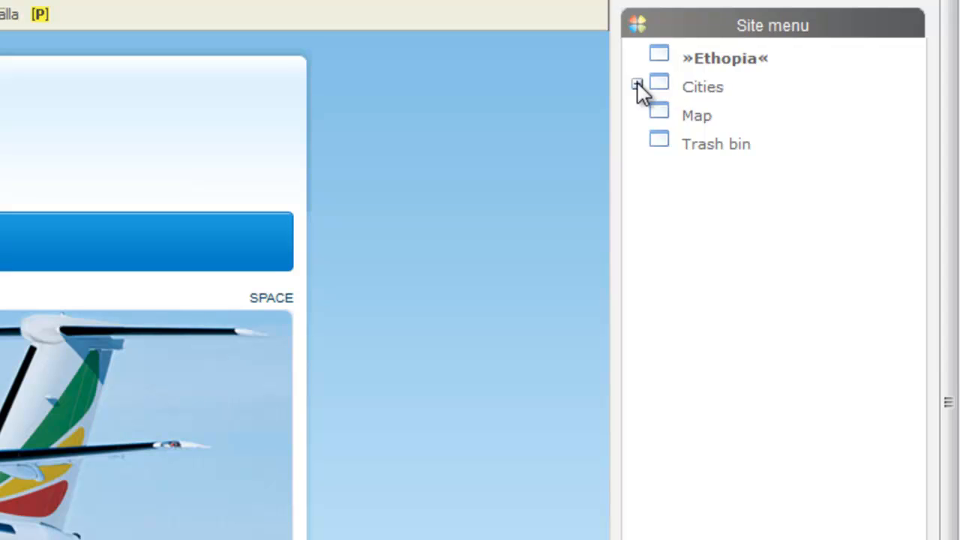
- Add a sister page to Ethopia in the site menu and open the new empty article
{"action": "right_click", "coordinate": [706, 63]}
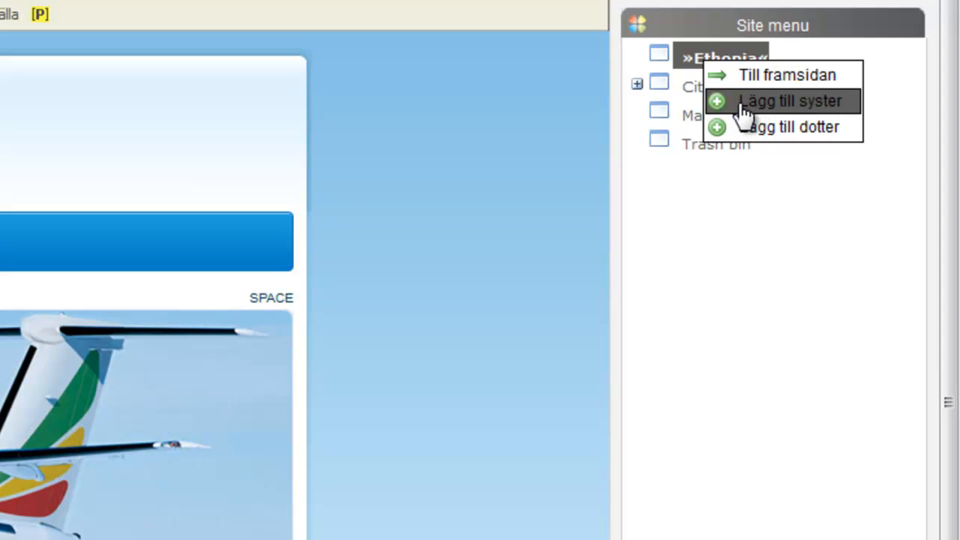
{"action": "left_click", "coordinate": [800, 111]}
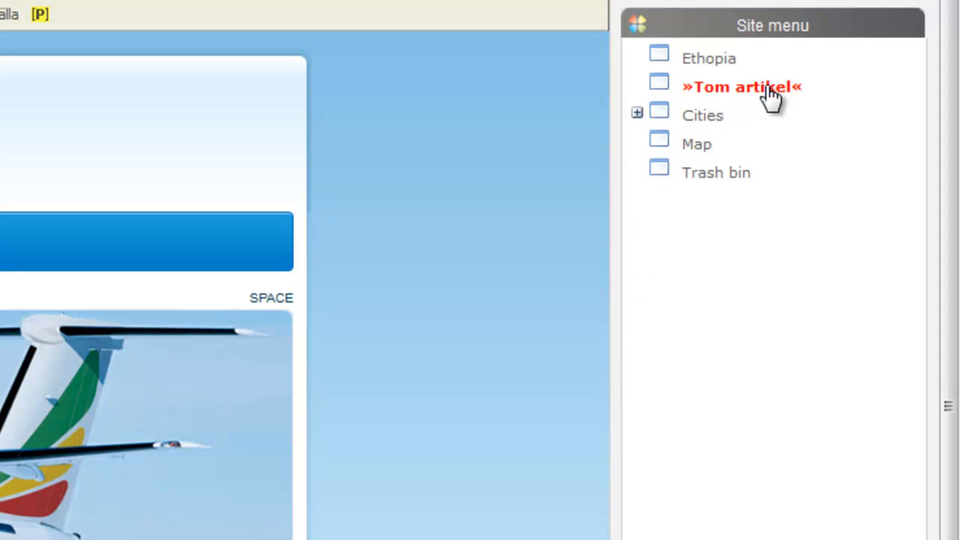
{"action": "left_click", "coordinate": [715, 96]}
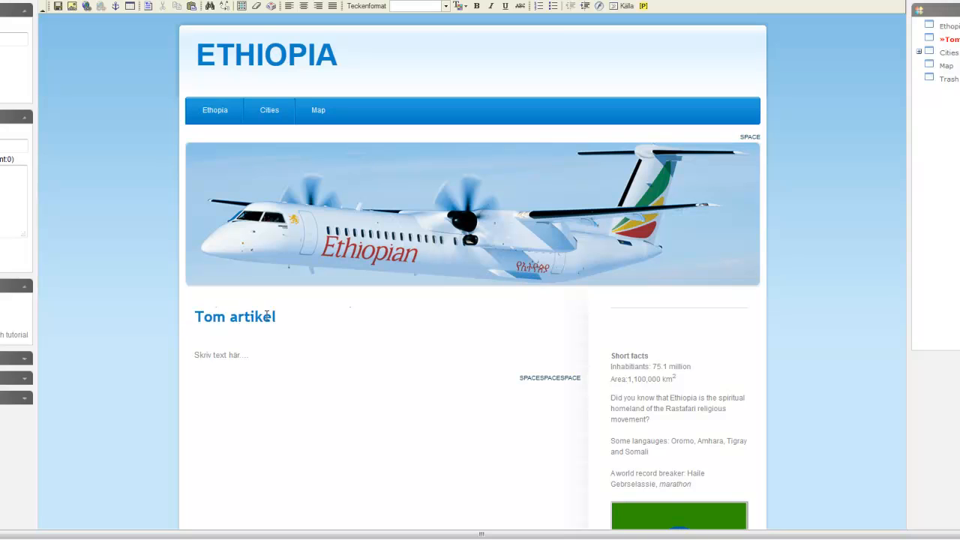
{"action": "scroll", "coordinate": [163, 311], "scroll_direction": "down", "scroll_amount": 2}
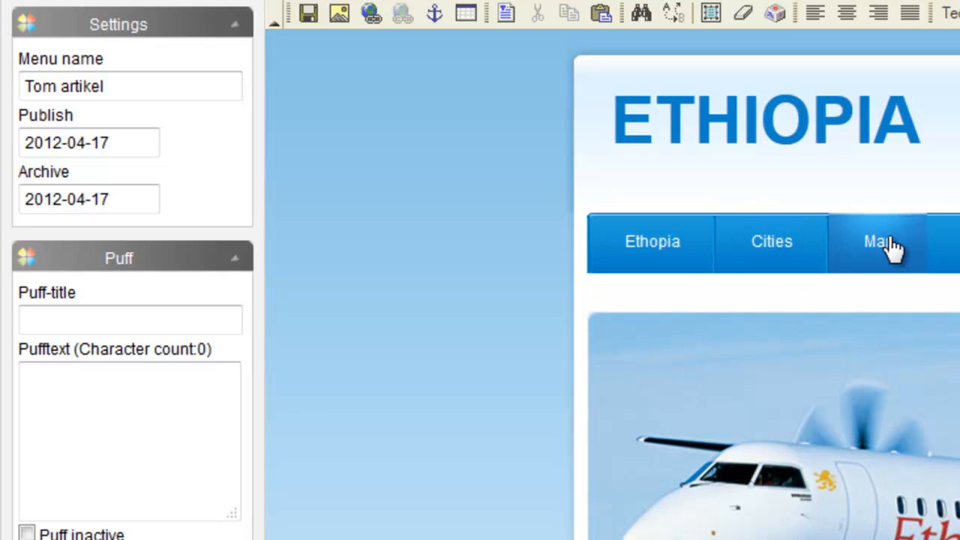
- Set the new page's menu name to Tutorial
{"action": "double_click", "coordinate": [165, 97]}
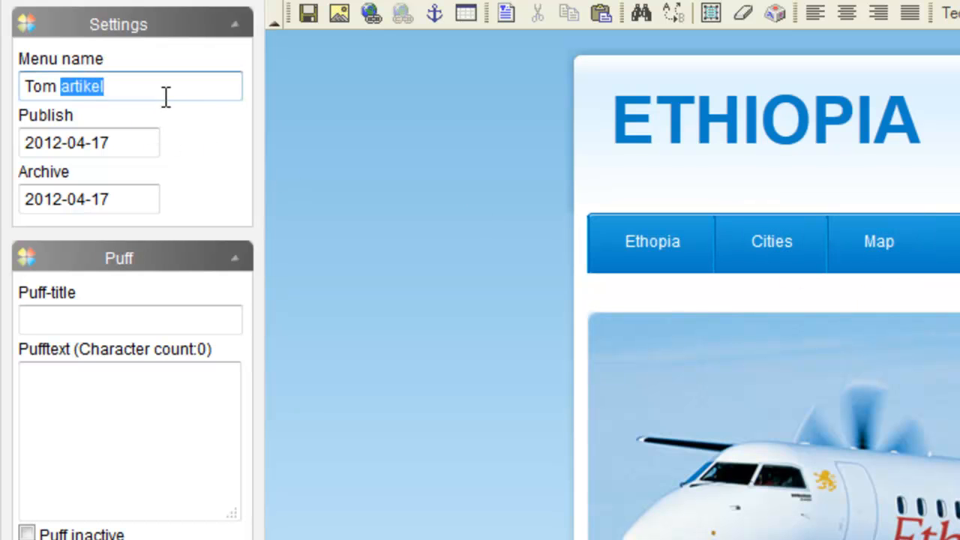
{"action": "key", "text": "ctrl+a"}
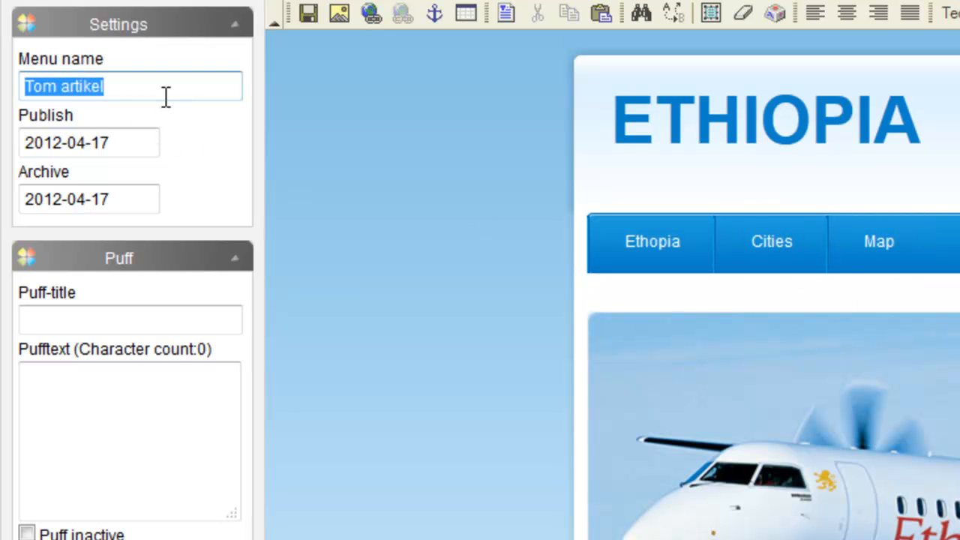
{"action": "type", "text": "Tutorial"}
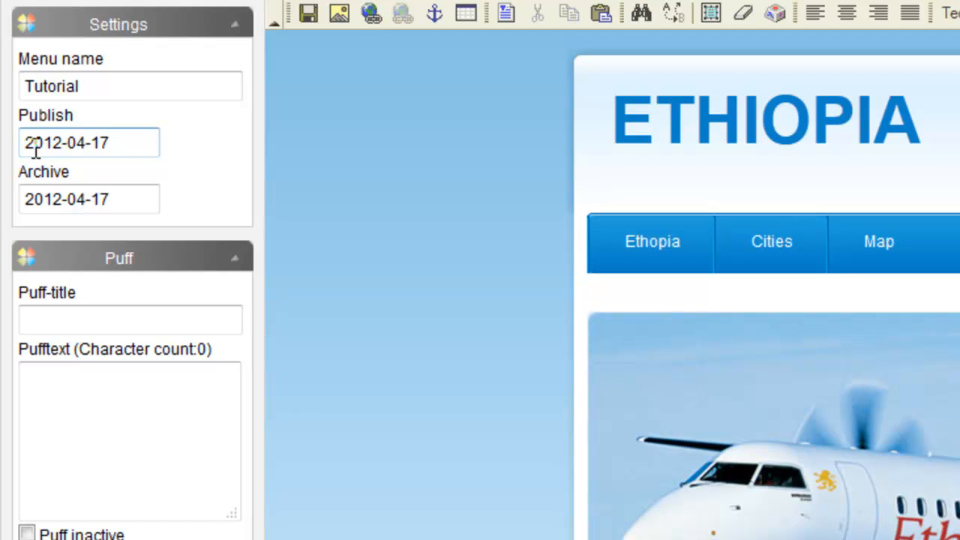
- Set the page's archive date to 2222-04-17 and save the page
{"action": "double_click", "coordinate": [33, 200]}
{"action": "type", "text": "2222"}
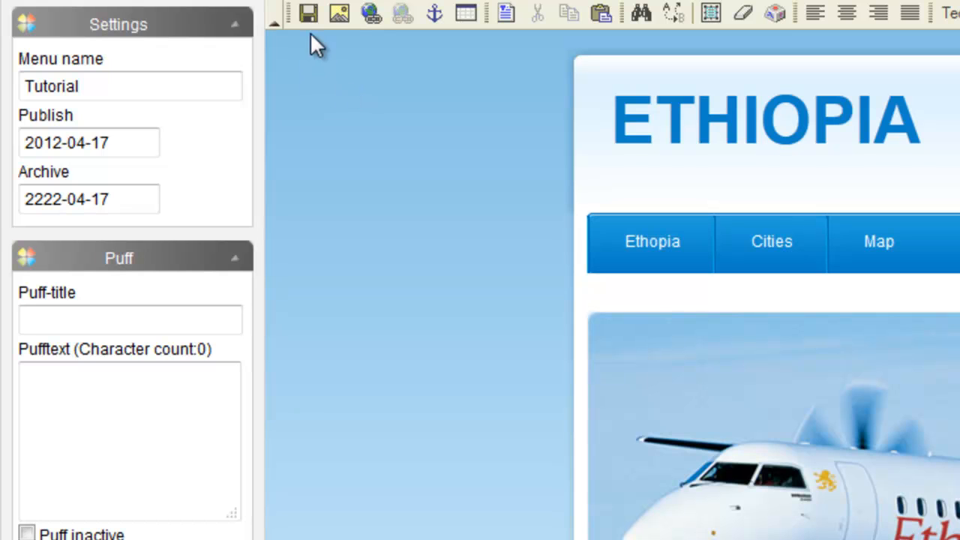
{"action": "left_click", "coordinate": [310, 12]}
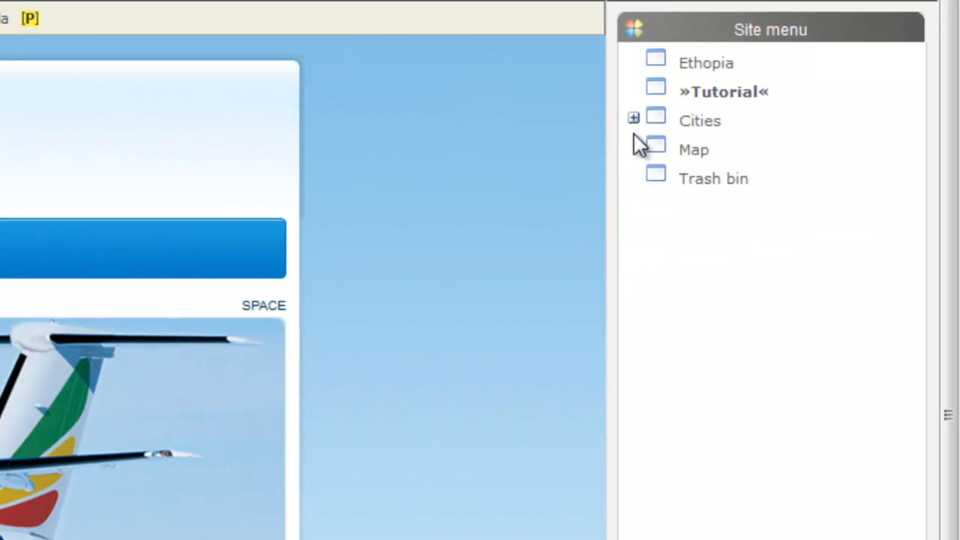
- Open the Tutorial page from the site menu and replace its article heading with "Tutorial"
{"action": "left_click", "coordinate": [691, 101]}
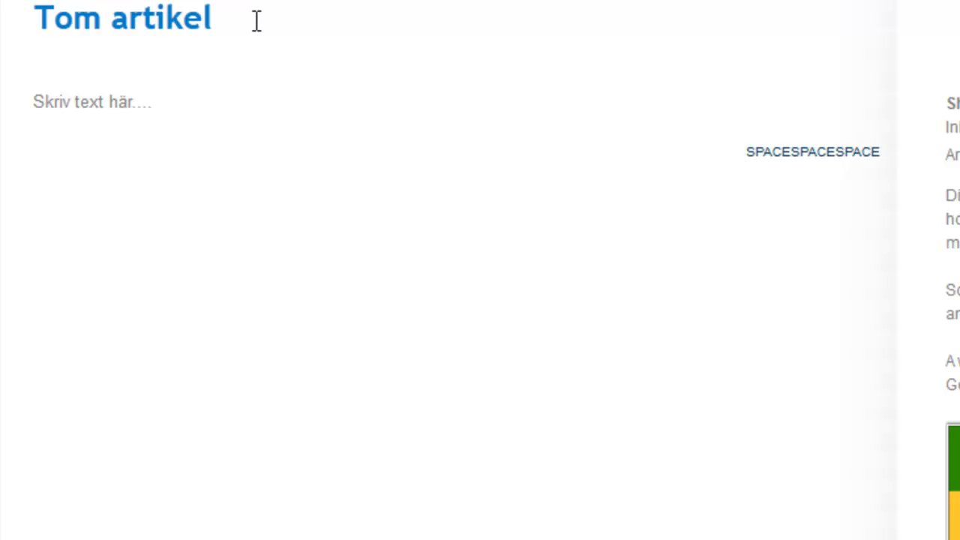
{"action": "left_click_drag", "start_coordinate": [253, 21], "coordinate": [1, 33]}
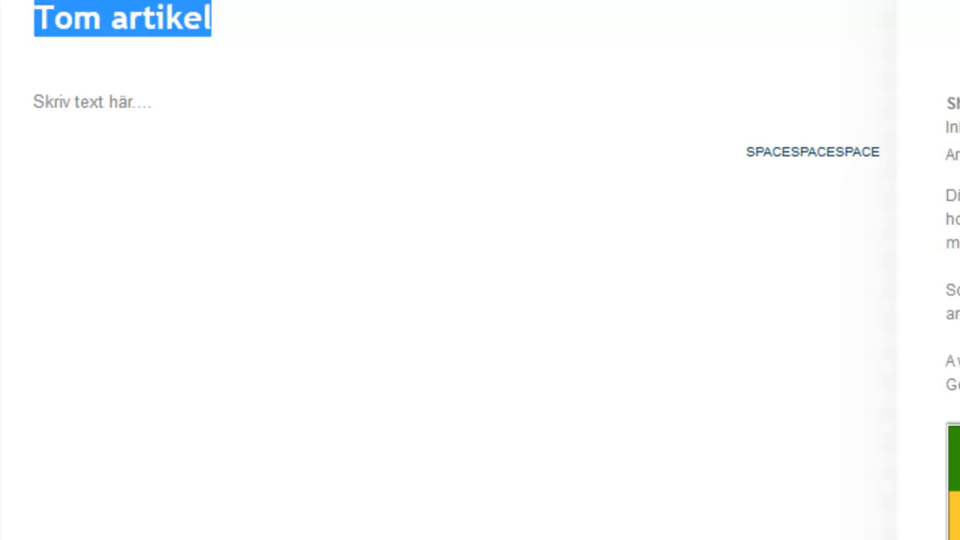
{"action": "type", "text": "Tutor"}
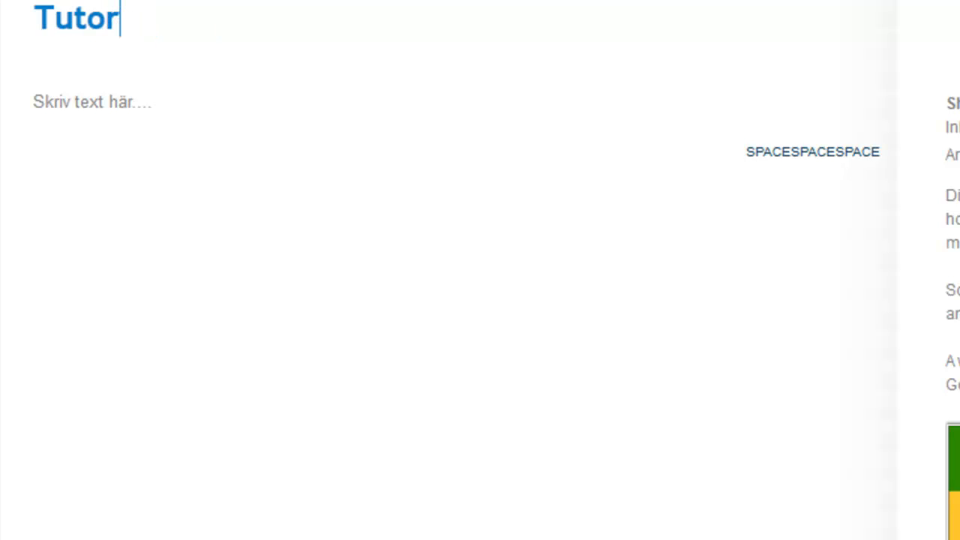
{"action": "type", "text": "ial"}
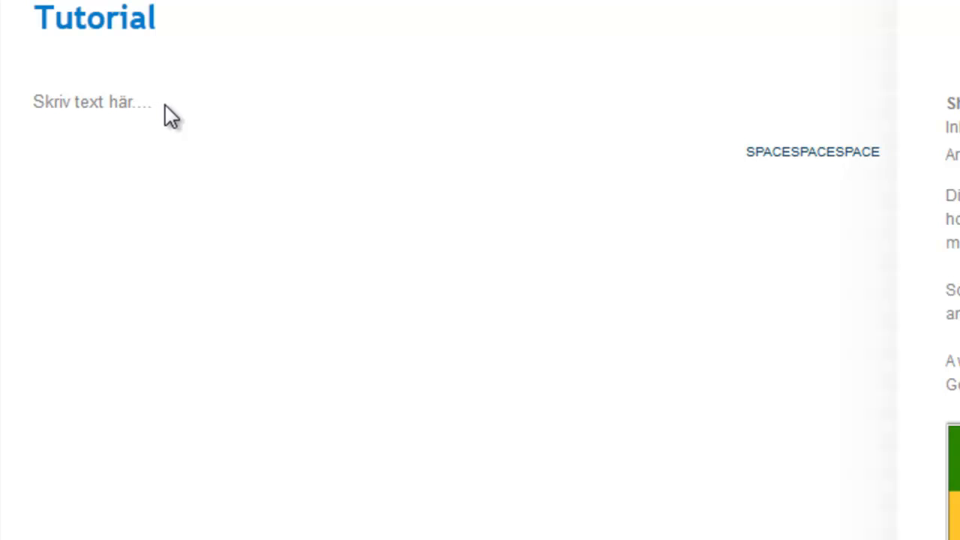
- Replace the placeholder body with "This is just some sample text that I have put in for your convenience, you can of course write anything here."
{"action": "left_click_drag", "start_coordinate": [165, 105], "coordinate": [34, 101]}
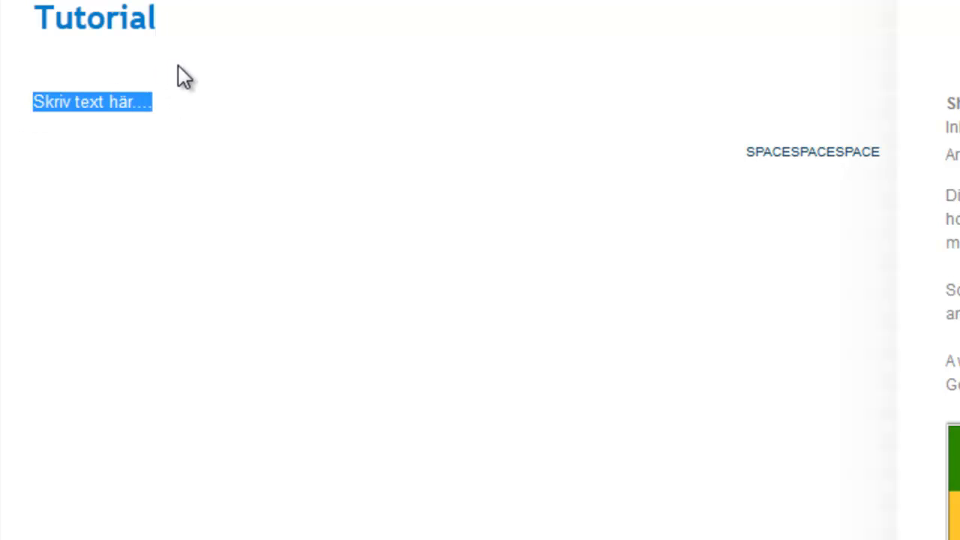
{"action": "type", "text": "This is just some sample text that I have put in for your convenience, you can of course write anything here."}
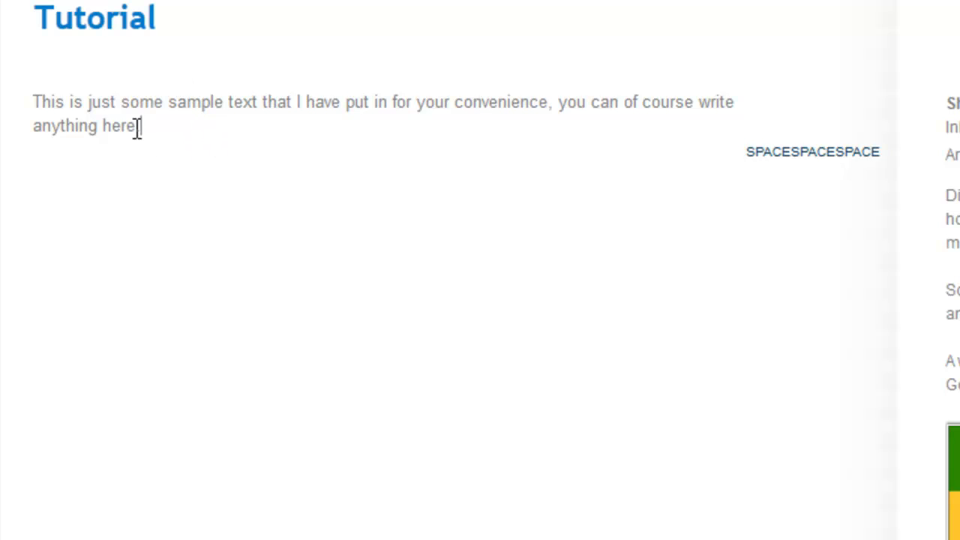
- Try bold and italic formatting on the sample body text and remove both styles again
{"action": "left_click_drag", "start_coordinate": [163, 128], "coordinate": [12, 101]}
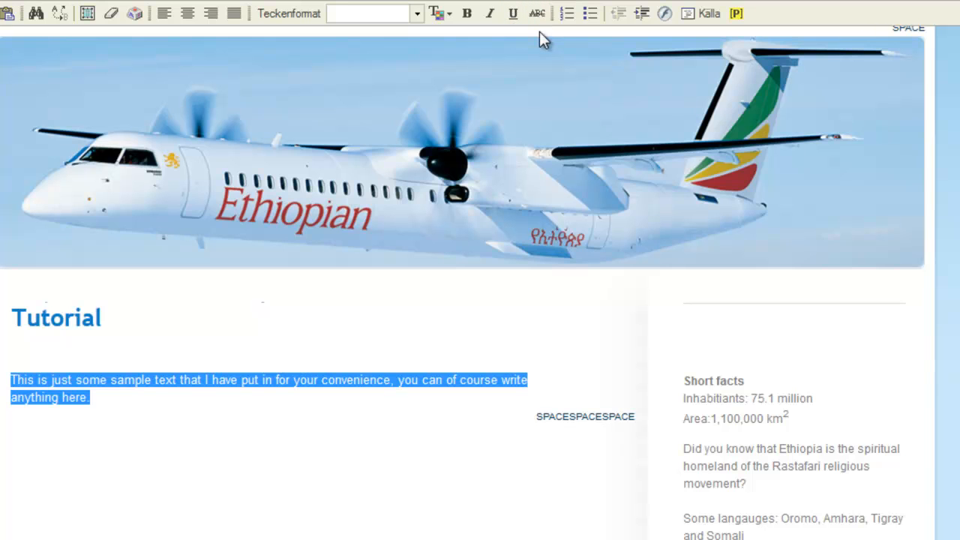
{"action": "left_click", "coordinate": [468, 14]}
{"action": "left_click", "coordinate": [490, 14]}
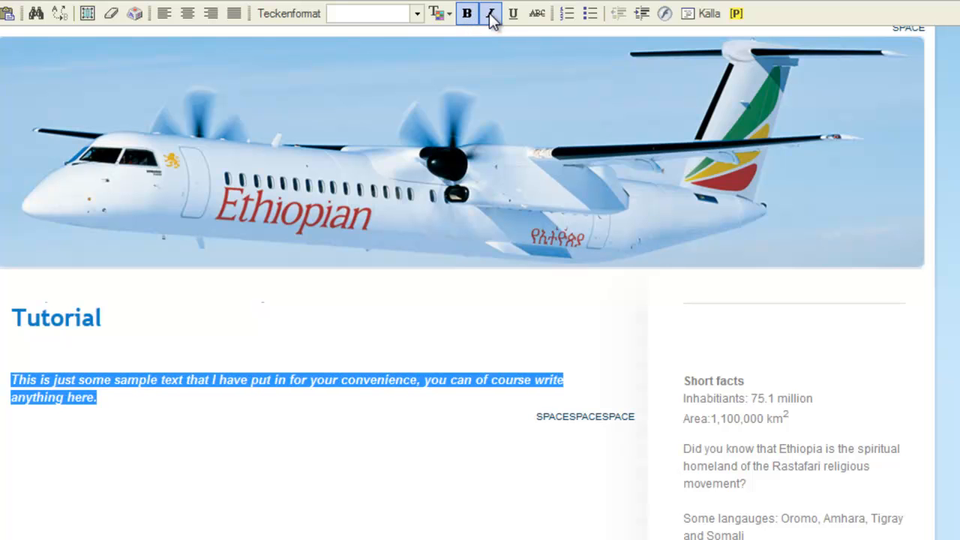
{"action": "left_click", "coordinate": [344, 404]}
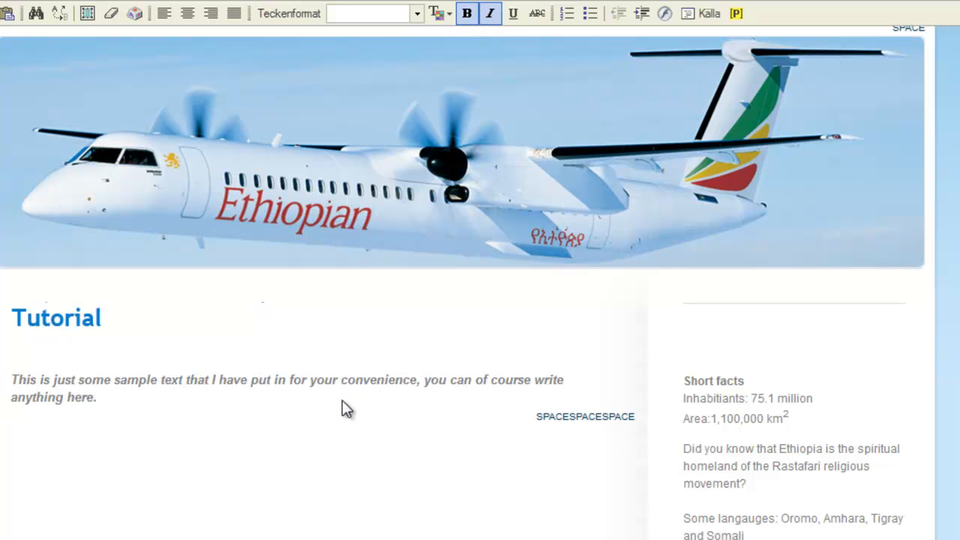
{"action": "triple_click", "coordinate": [96, 397]}
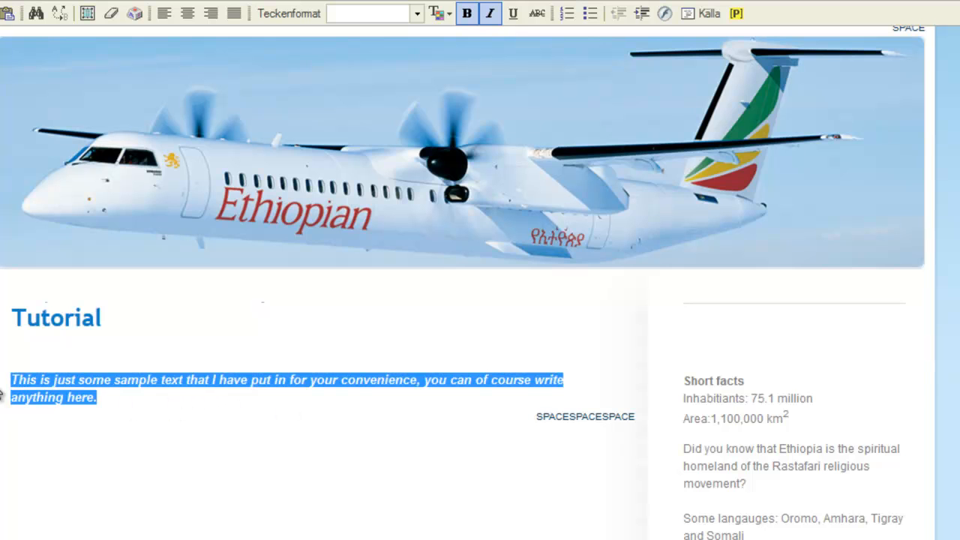
{"action": "left_click", "coordinate": [491, 14]}
{"action": "left_click", "coordinate": [467, 14]}
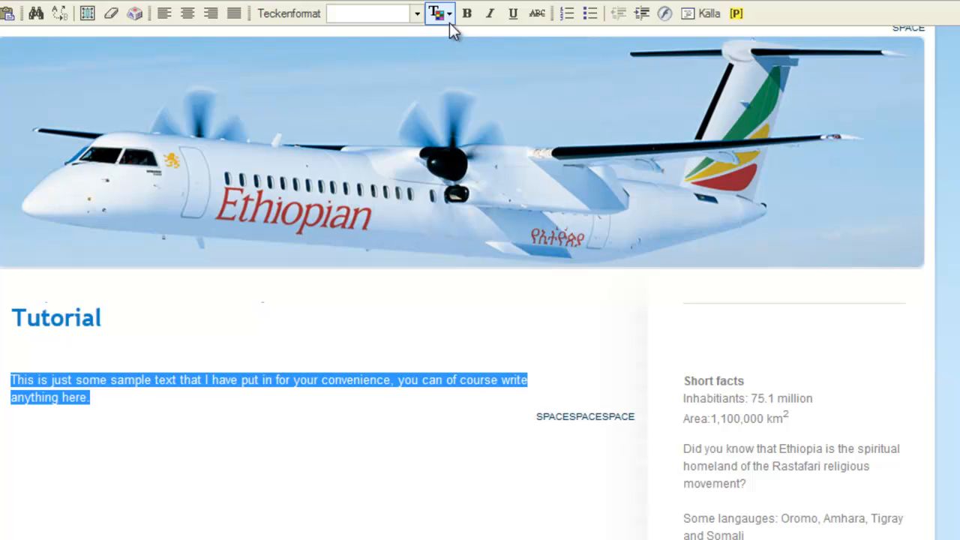
- Set the sample body text's colour to Automatisk and place the cursor after the text
{"action": "left_click", "coordinate": [449, 16]}
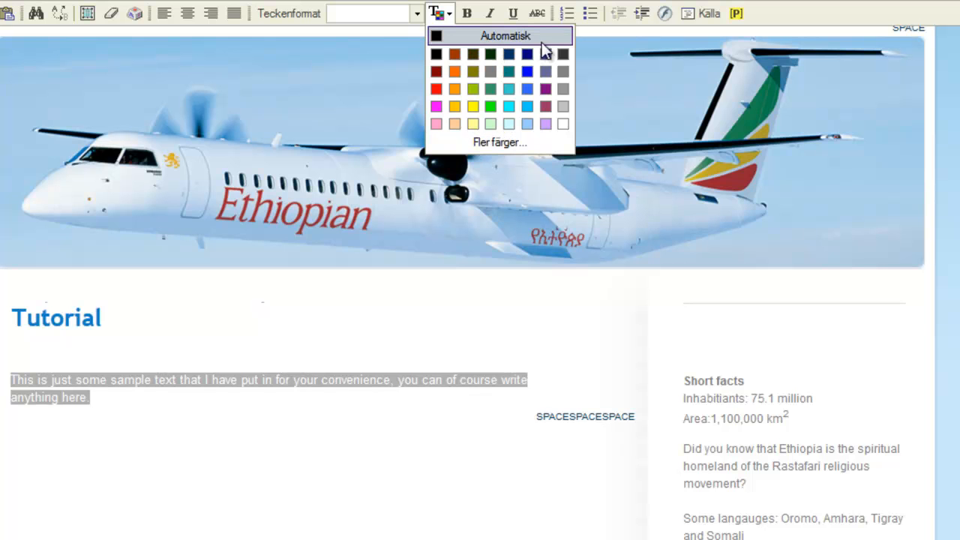
{"action": "left_click", "coordinate": [490, 37]}
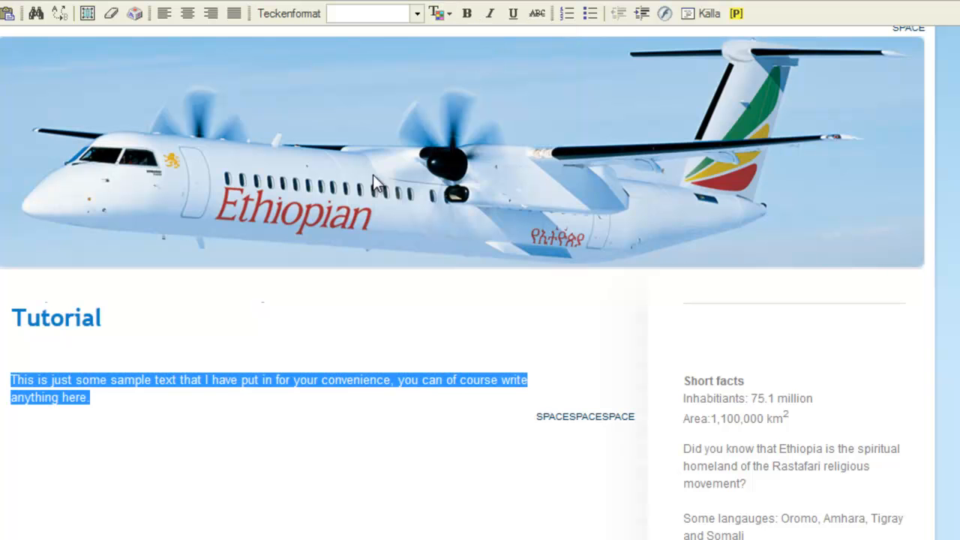
{"action": "left_click", "coordinate": [215, 408]}
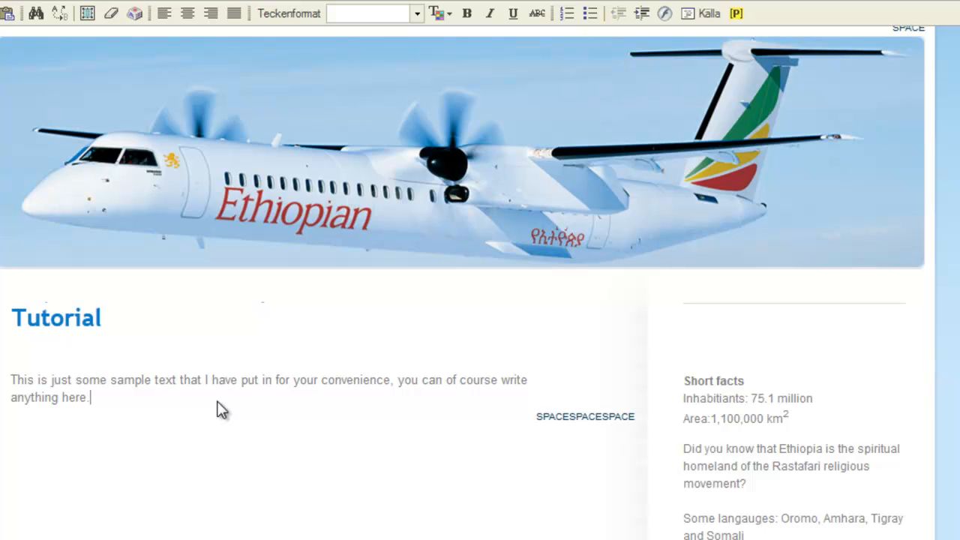
- Add the line "Title 2" below the sample text and format it as Rubrik 2
{"action": "key", "text": "Return"}
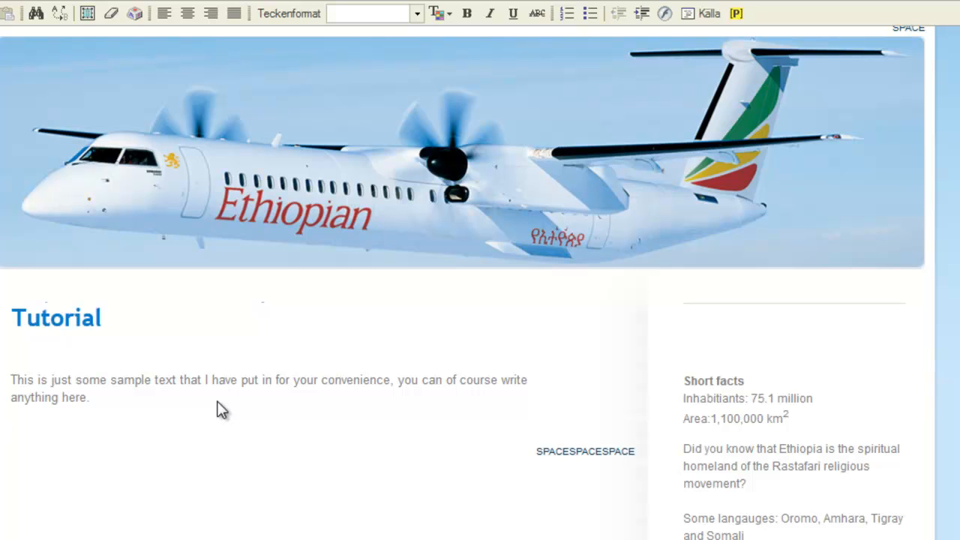
{"action": "type", "text": "Title 2"}
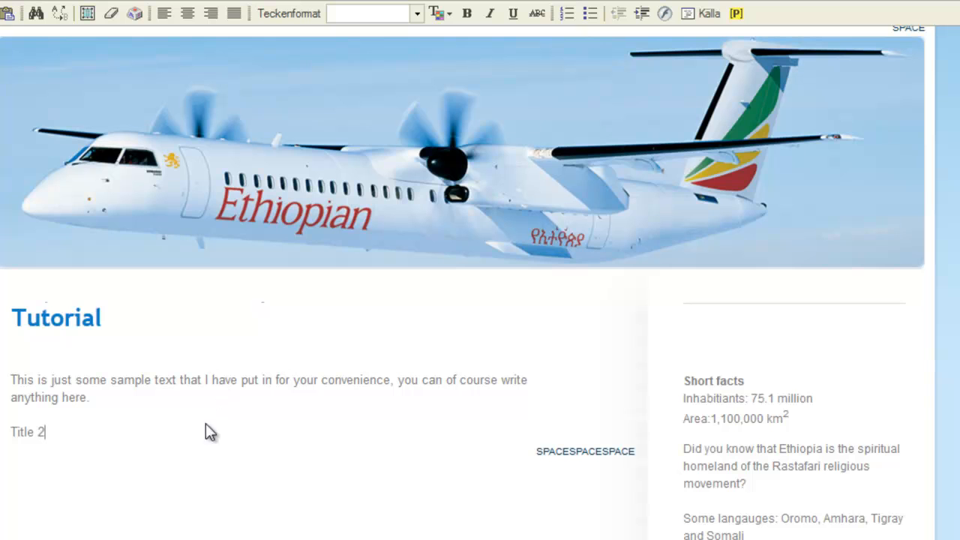
{"action": "left_click_drag", "start_coordinate": [81, 438], "coordinate": [7, 434]}
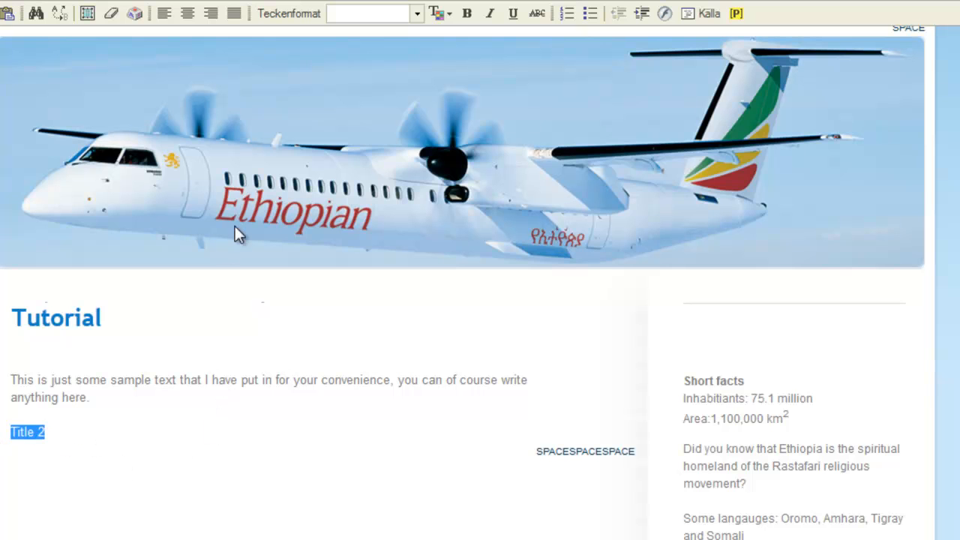
{"action": "left_click", "coordinate": [417, 13]}
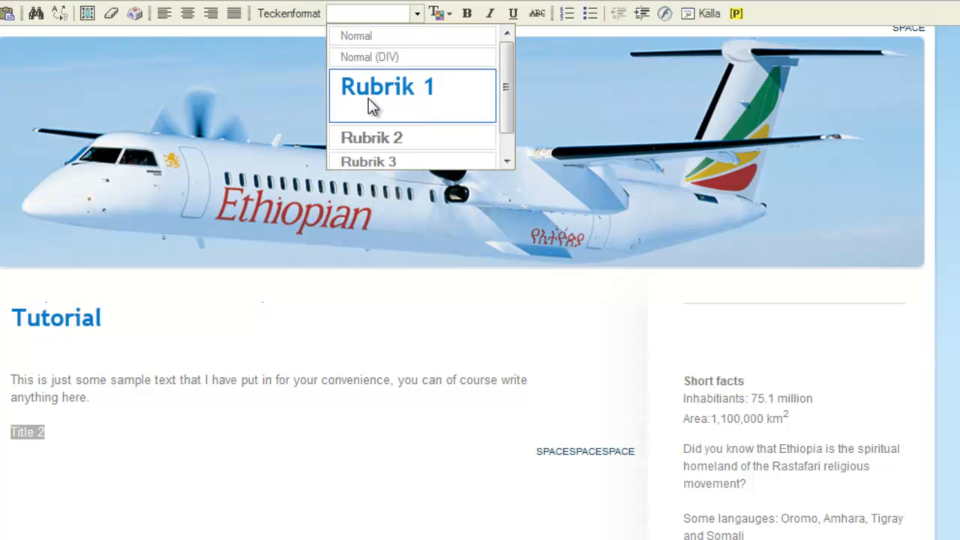
{"action": "scroll", "coordinate": [403, 129], "scroll_direction": "down", "scroll_amount": 1}
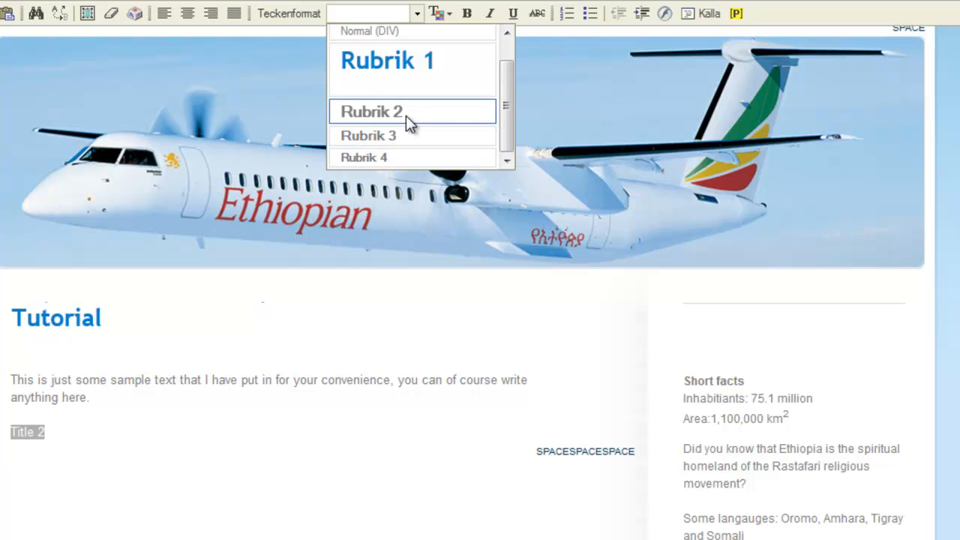
{"action": "left_click", "coordinate": [382, 112]}
- Insert a line break before the Title 2 heading to separate it from the sample text
{"action": "left_click", "coordinate": [346, 398]}
{"action": "key", "text": "ctrl+a"}
{"action": "left_click", "coordinate": [346, 398]}
{"action": "scroll", "coordinate": [355, 396], "scroll_direction": "down", "scroll_amount": 1}
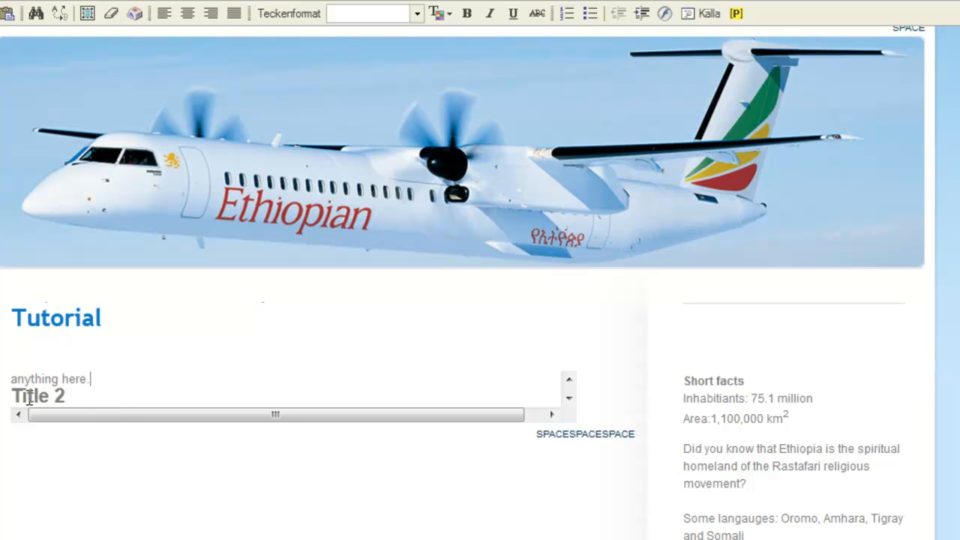
{"action": "left_click", "coordinate": [158, 397]}
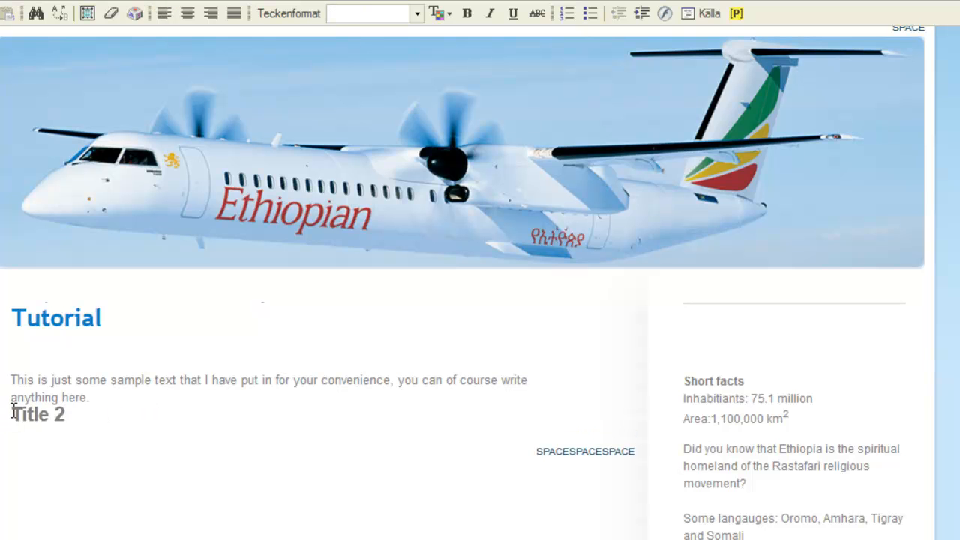
{"action": "left_click", "coordinate": [13, 411]}
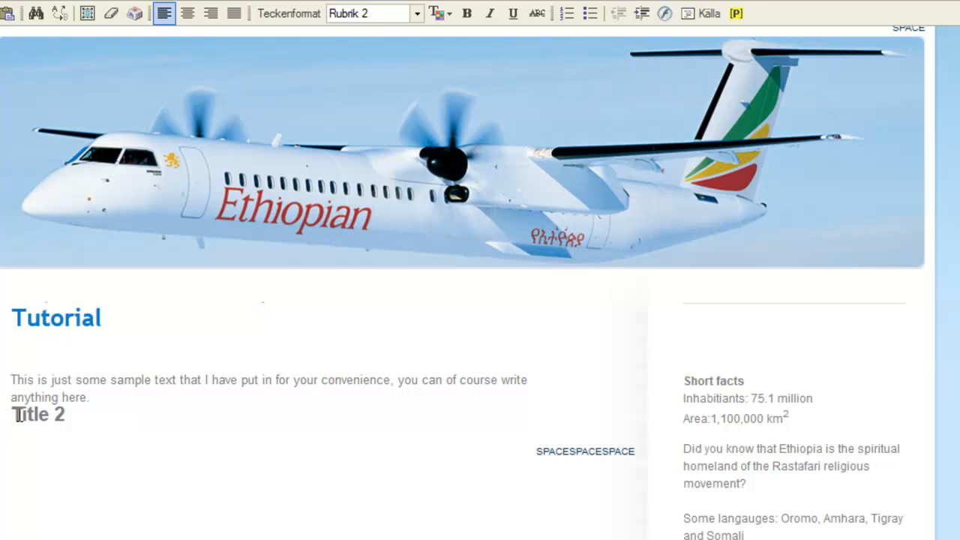
{"action": "key", "text": "Return"}
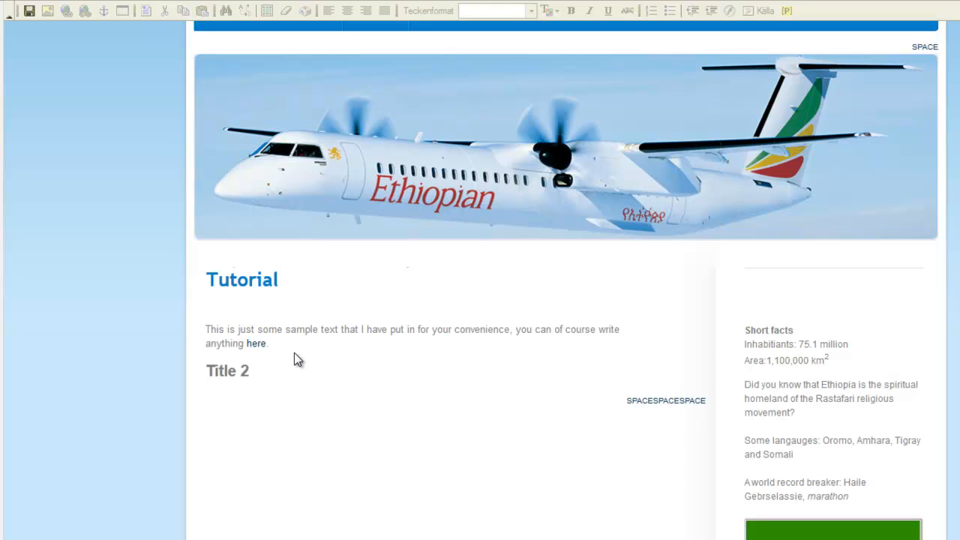
{"action": "left_click_drag", "start_coordinate": [293, 347], "coordinate": [209, 353]}
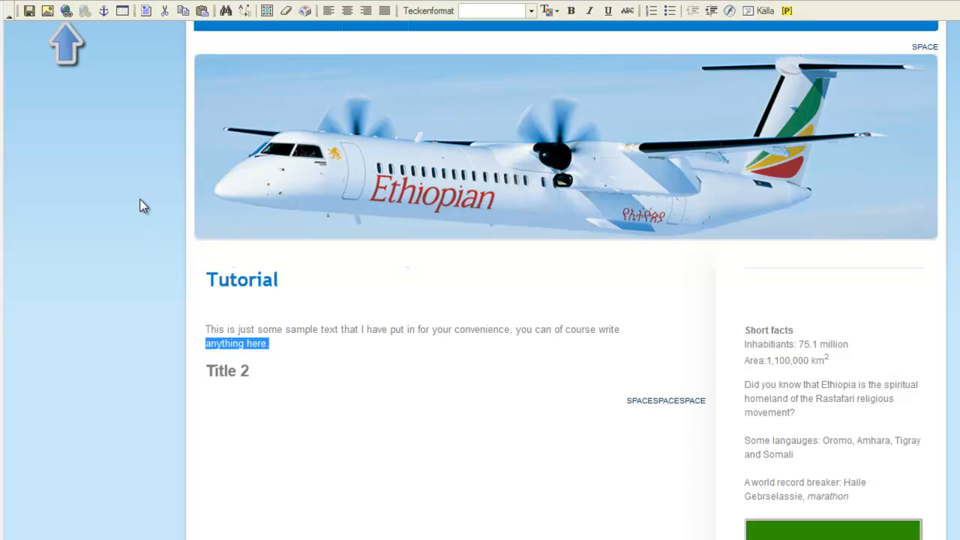
{"action": "left_click", "coordinate": [66, 11]}
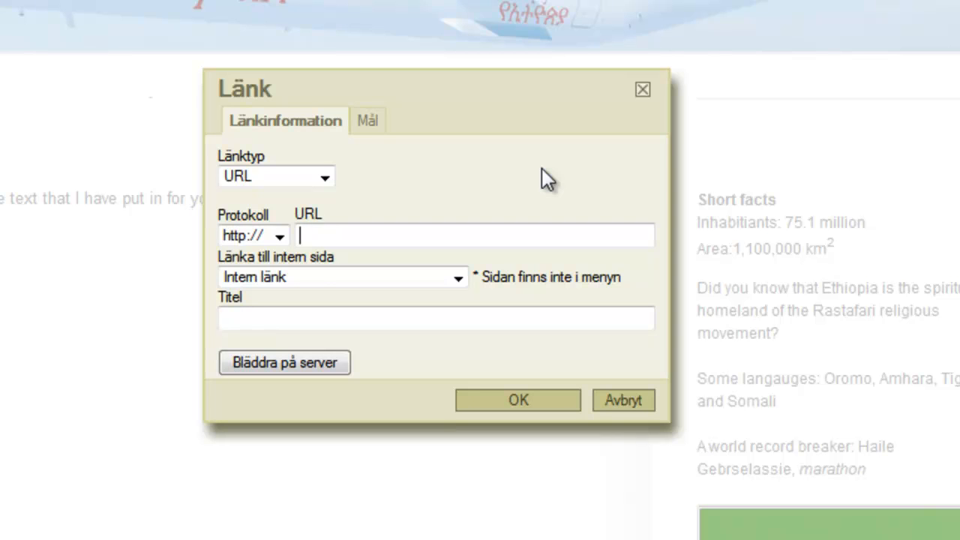
{"action": "type", "text": "www.google.com"}
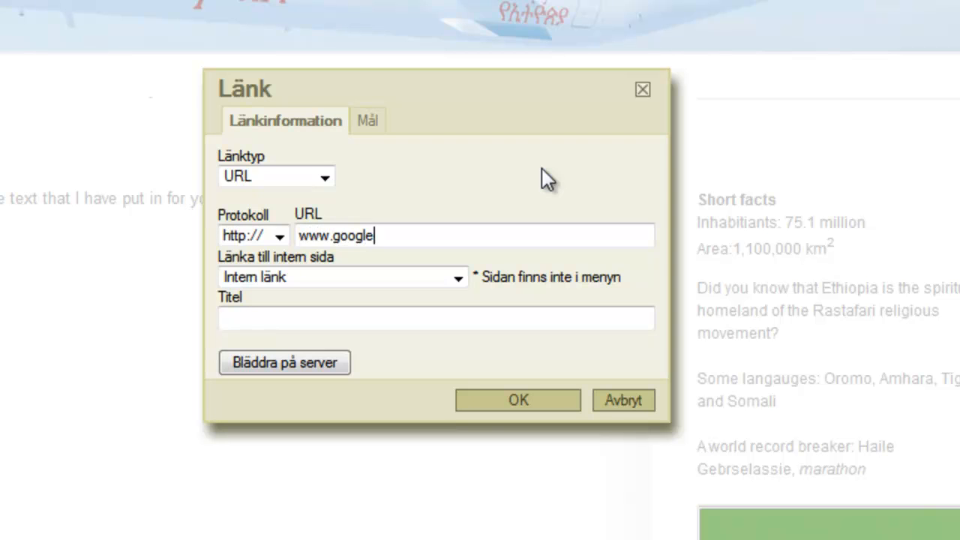
{"action": "left_click", "coordinate": [508, 405]}
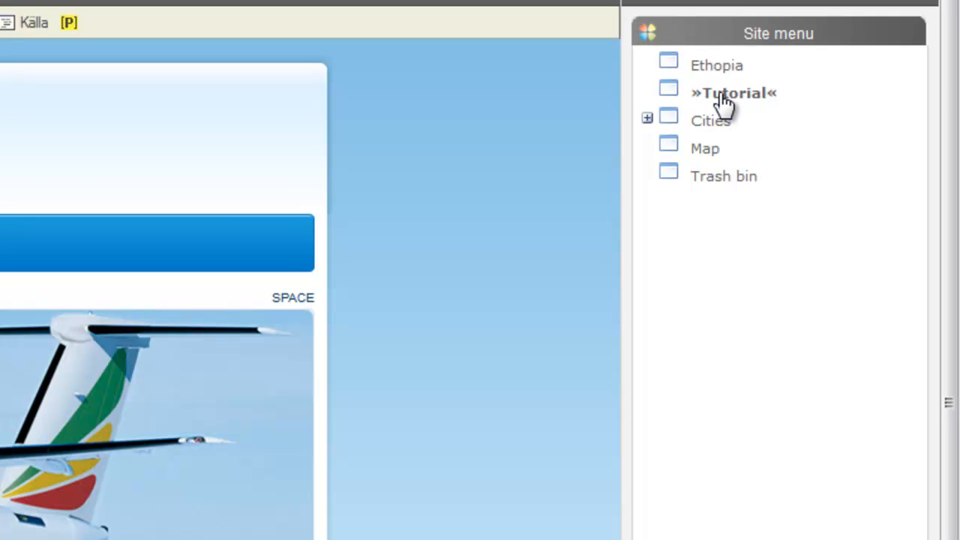
- View the Tutorial page on the front side of the site, test the "anything here" link and return to the page
{"action": "right_click", "coordinate": [723, 102]}
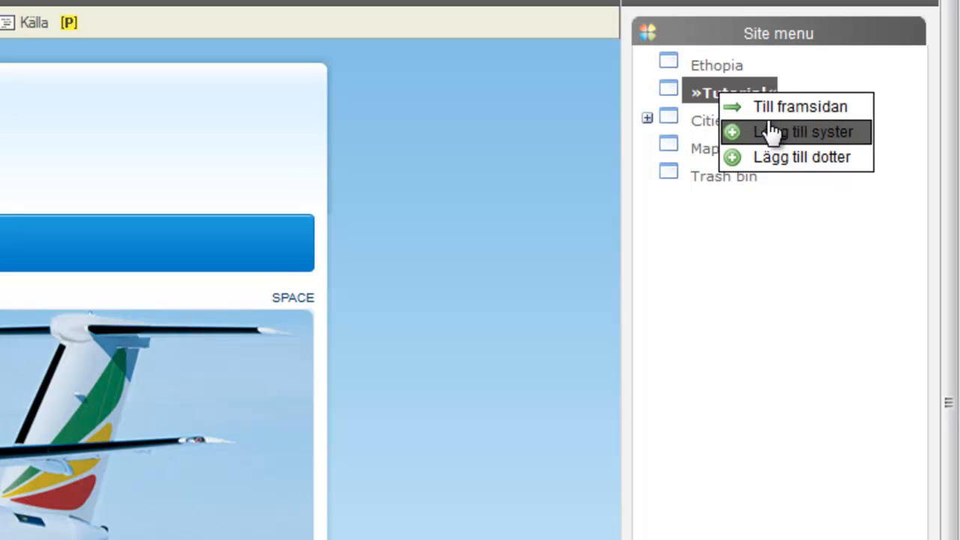
{"action": "left_click", "coordinate": [831, 108]}
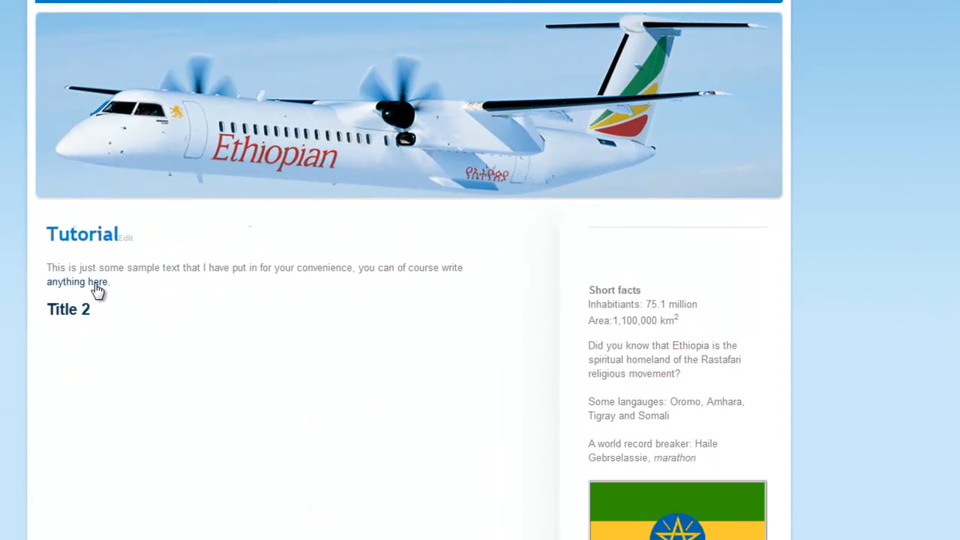
{"action": "left_click", "coordinate": [97, 290]}
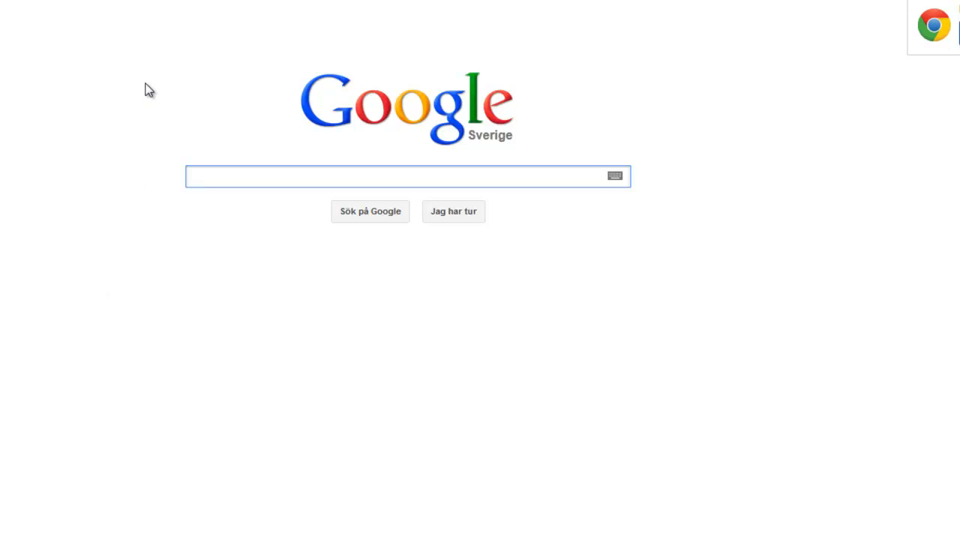
{"action": "key", "text": "alt+Left"}
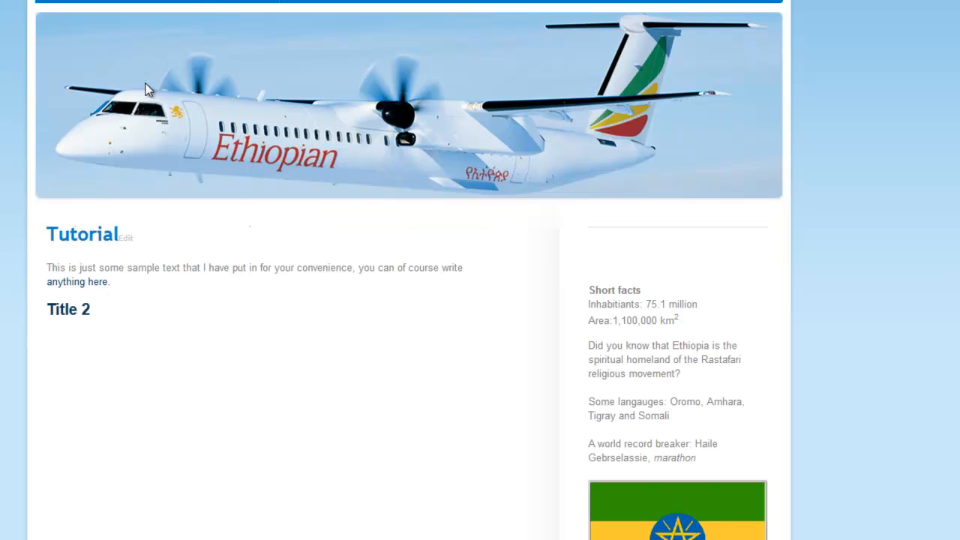
- Reopen the Tutorial page for editing and choose ethiopia.jpg from the server as an image before the sample text
{"action": "left_click", "coordinate": [126, 242]}
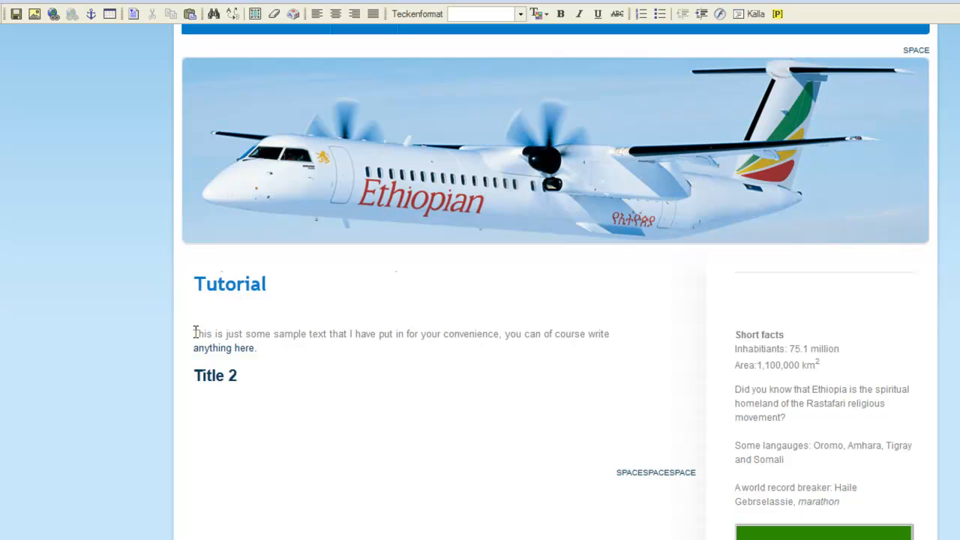
{"action": "left_click", "coordinate": [195, 332]}
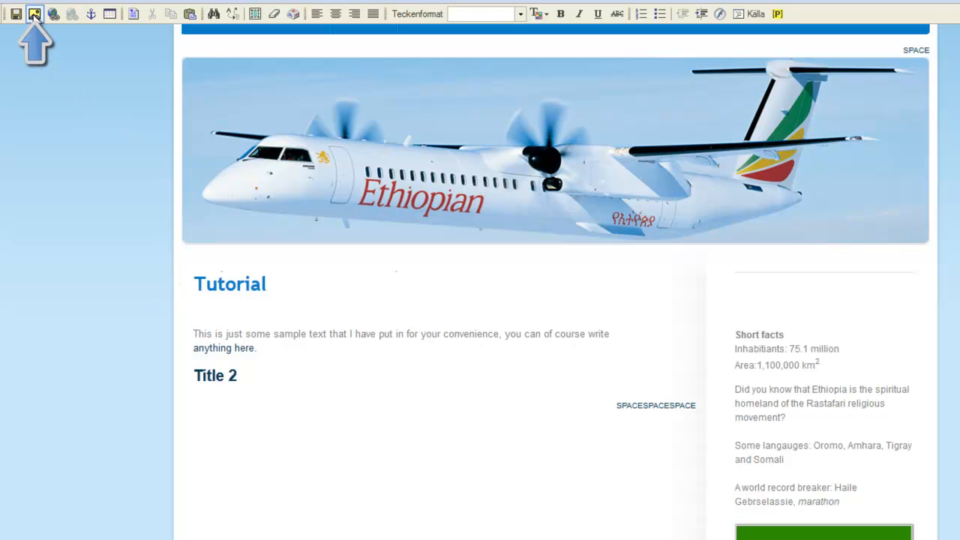
{"action": "left_click", "coordinate": [34, 14]}
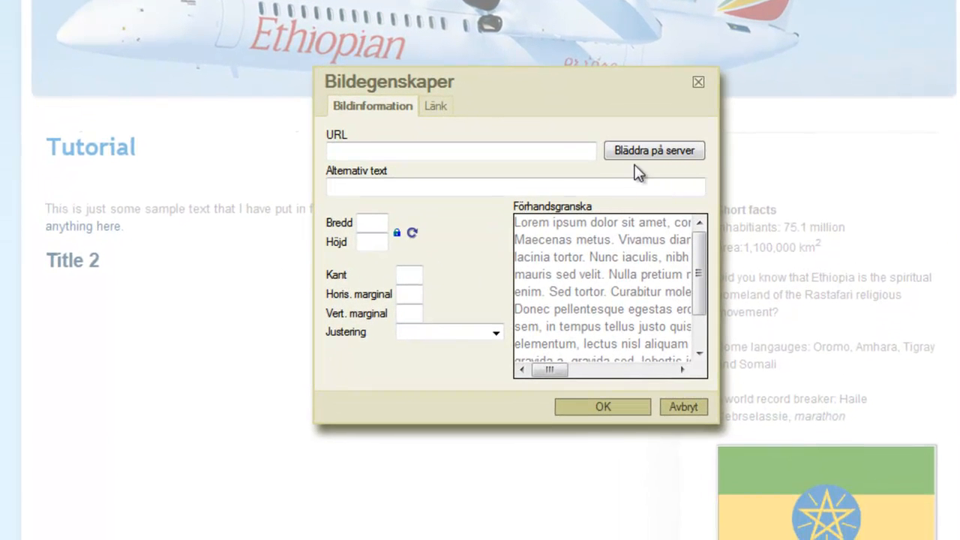
{"action": "left_click", "coordinate": [676, 150]}
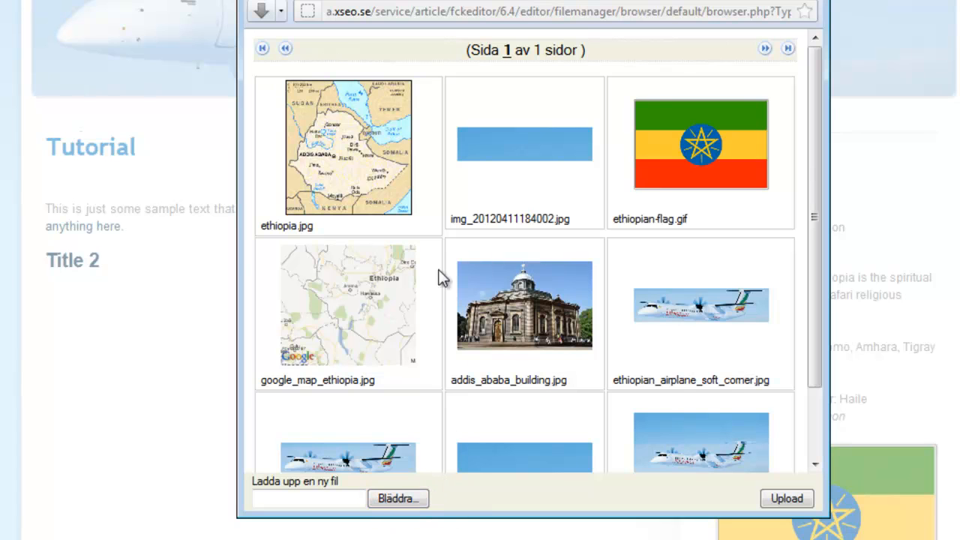
{"action": "left_click", "coordinate": [357, 141]}
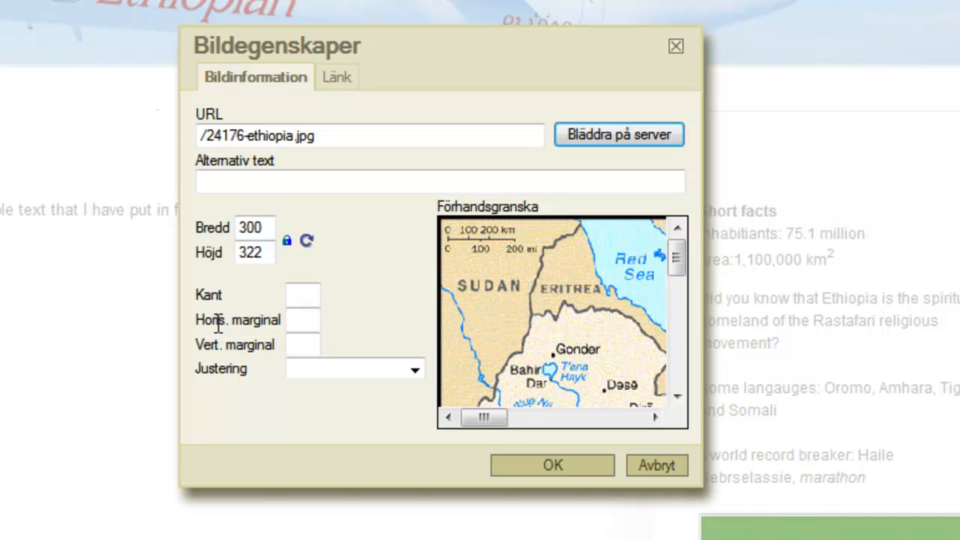
- Give the map image a horizontal margin of 5 and Vänster alignment, and insert it
{"action": "left_click", "coordinate": [303, 320]}
{"action": "type", "text": "5"}
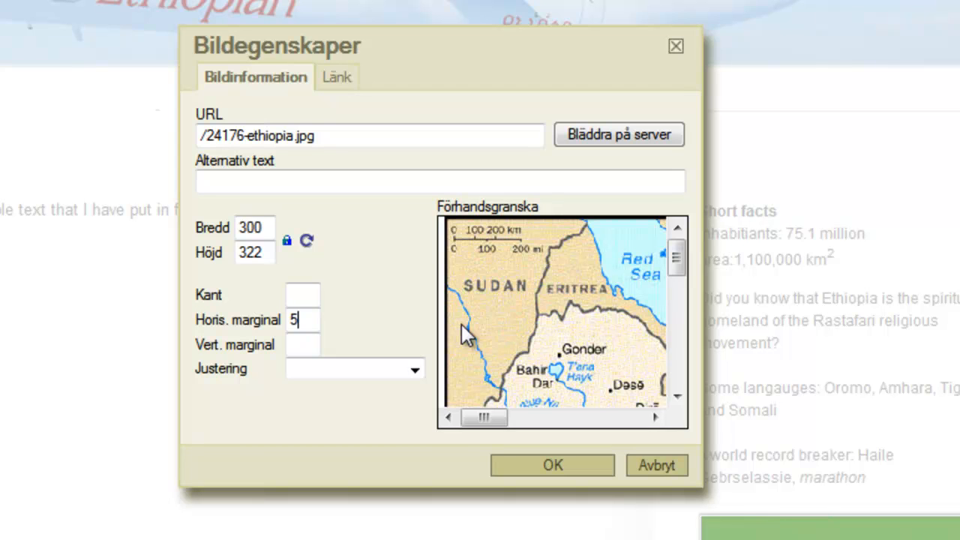
{"action": "left_click", "coordinate": [300, 345]}
{"action": "left_click", "coordinate": [390, 369]}
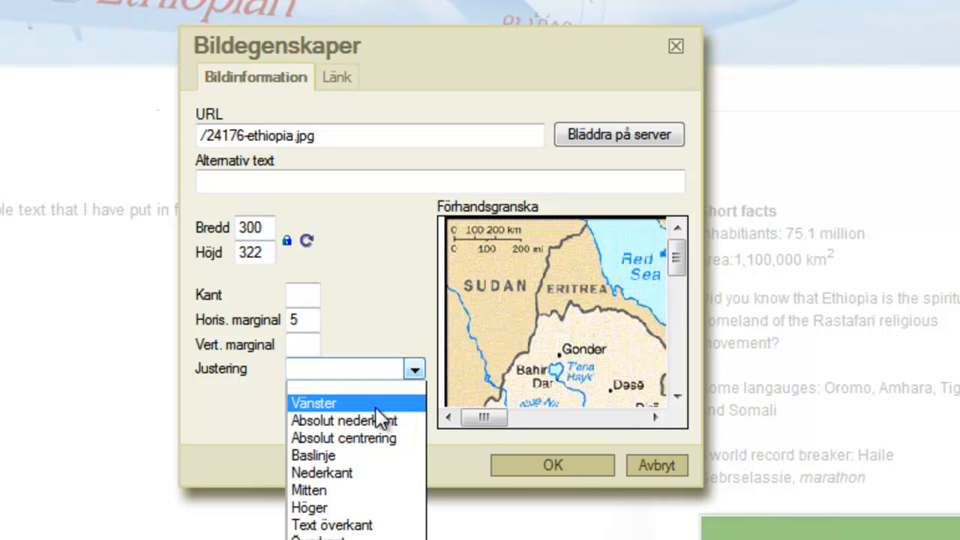
{"action": "left_click", "coordinate": [306, 405]}
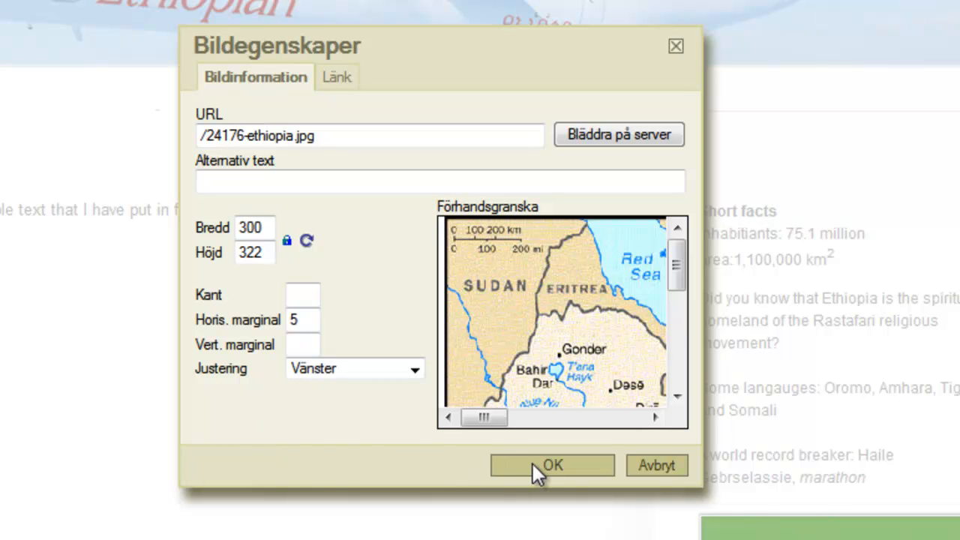
{"action": "left_click", "coordinate": [532, 464]}
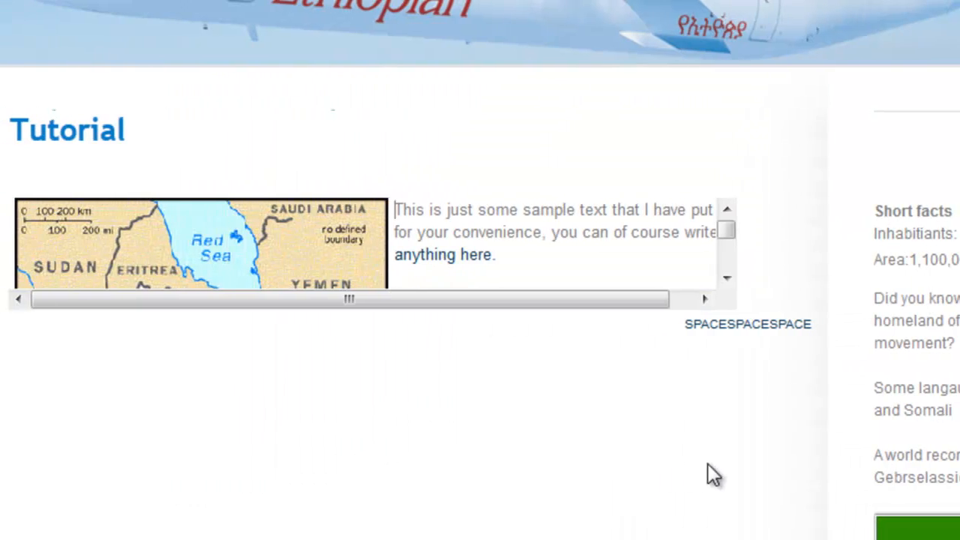
- Clear the alignment of the map image in its image properties
{"action": "triple_click", "coordinate": [566, 258]}
{"action": "left_click", "coordinate": [599, 301]}
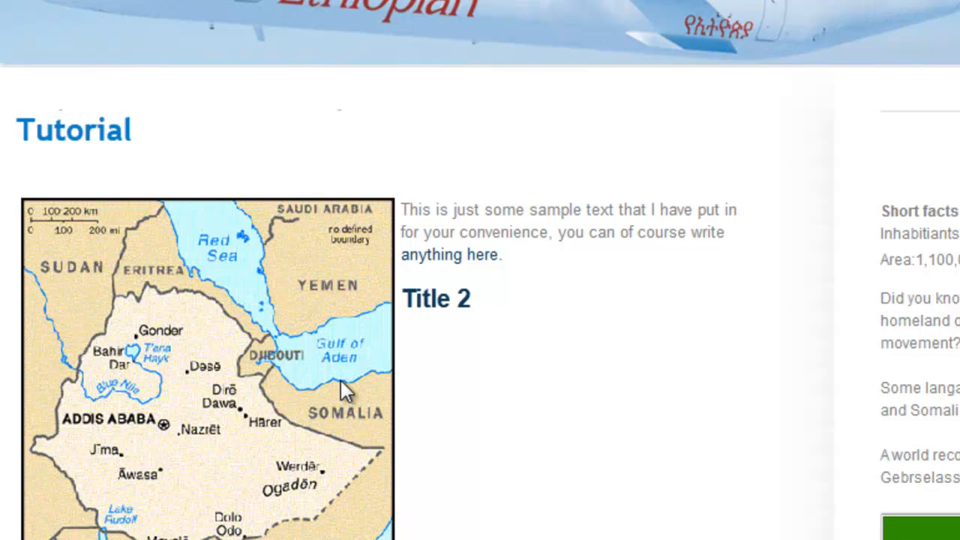
{"action": "left_click", "coordinate": [260, 315]}
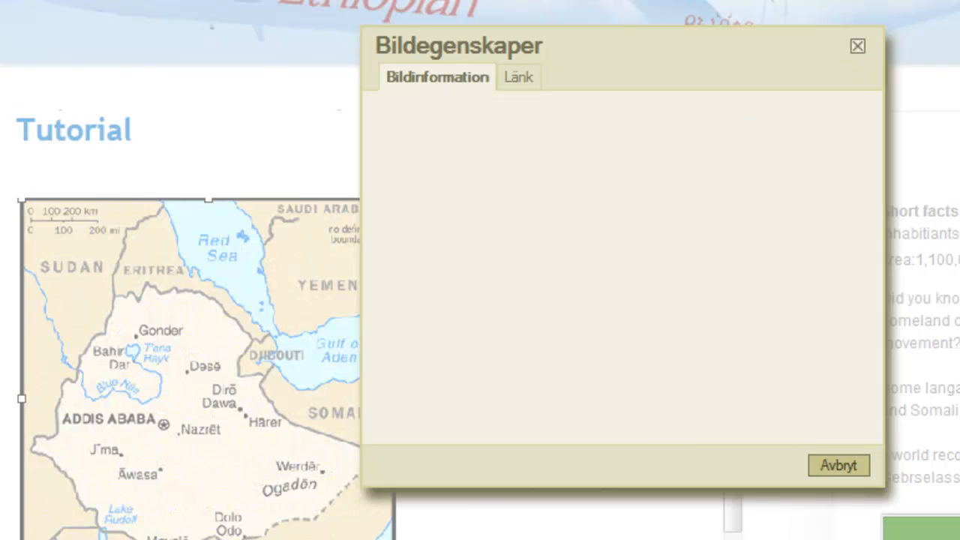
{"action": "left_click", "coordinate": [544, 371]}
{"action": "left_click", "coordinate": [555, 387]}
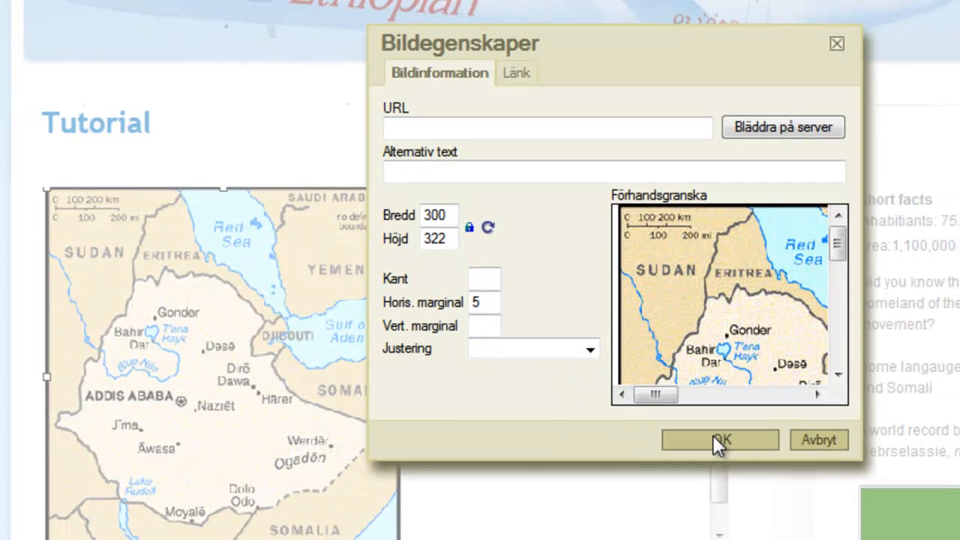
{"action": "left_click", "coordinate": [727, 461]}
{"action": "scroll", "coordinate": [566, 300], "scroll_direction": "down", "scroll_amount": 1}
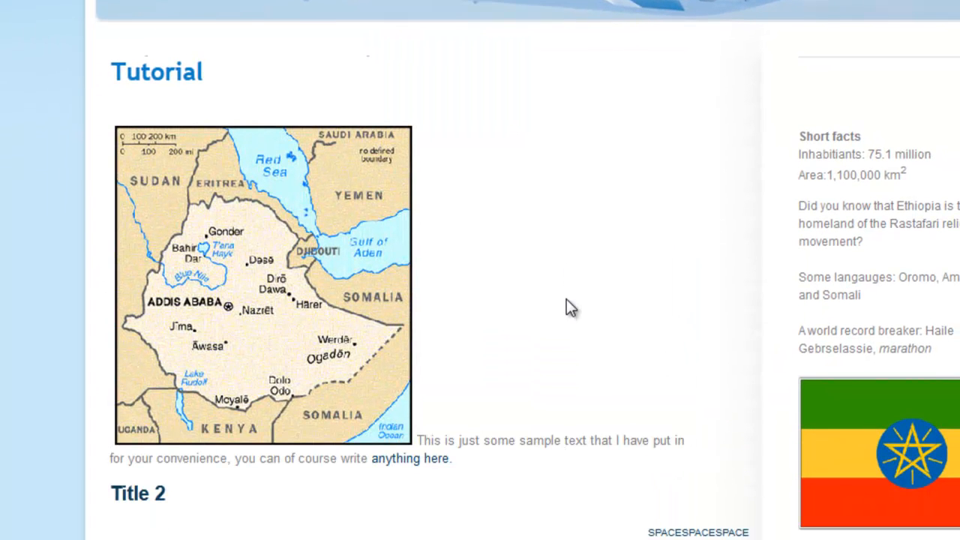
- Set the map image's alignment back to Vänster so the text wraps beside it
{"action": "left_click", "coordinate": [304, 243]}
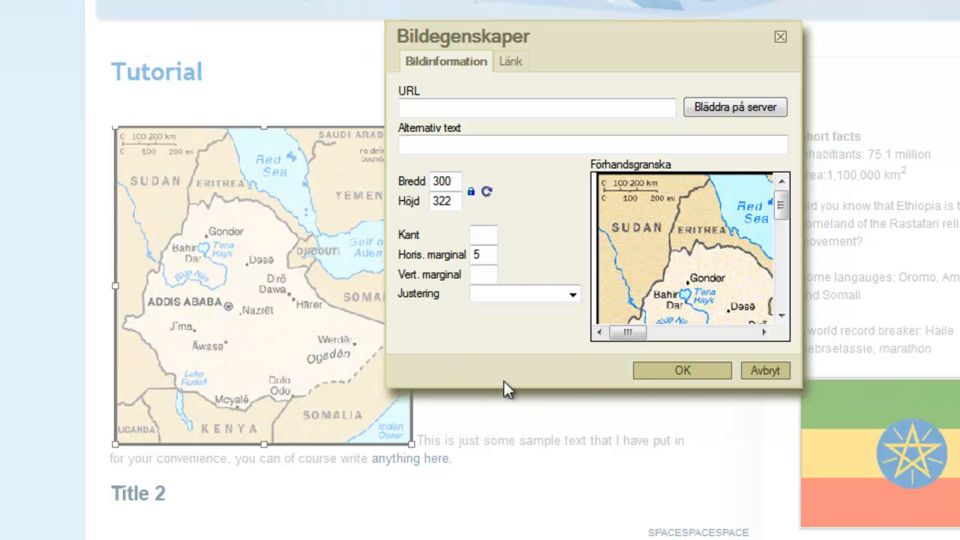
{"action": "left_click", "coordinate": [572, 295]}
{"action": "left_click", "coordinate": [492, 321]}
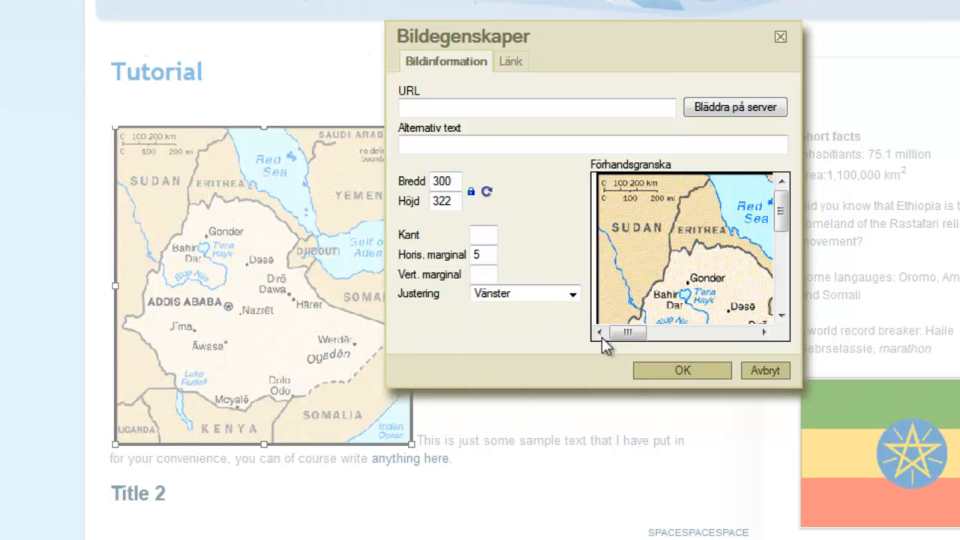
{"action": "left_click", "coordinate": [683, 371]}
{"action": "left_click", "coordinate": [554, 273]}
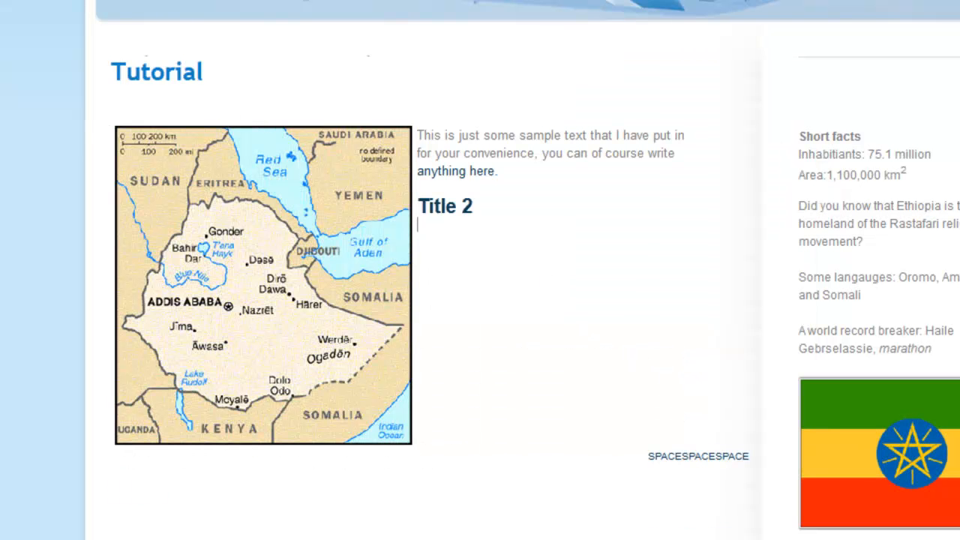
{"action": "scroll", "coordinate": [480, 301], "scroll_direction": "up", "scroll_amount": 3}
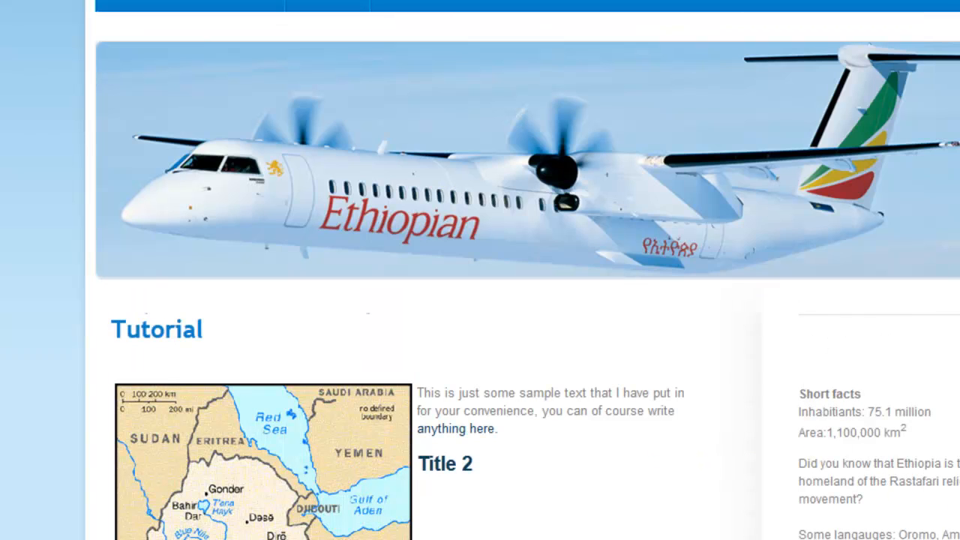
{"action": "scroll", "coordinate": [51, 149], "scroll_direction": "down", "scroll_amount": 3}
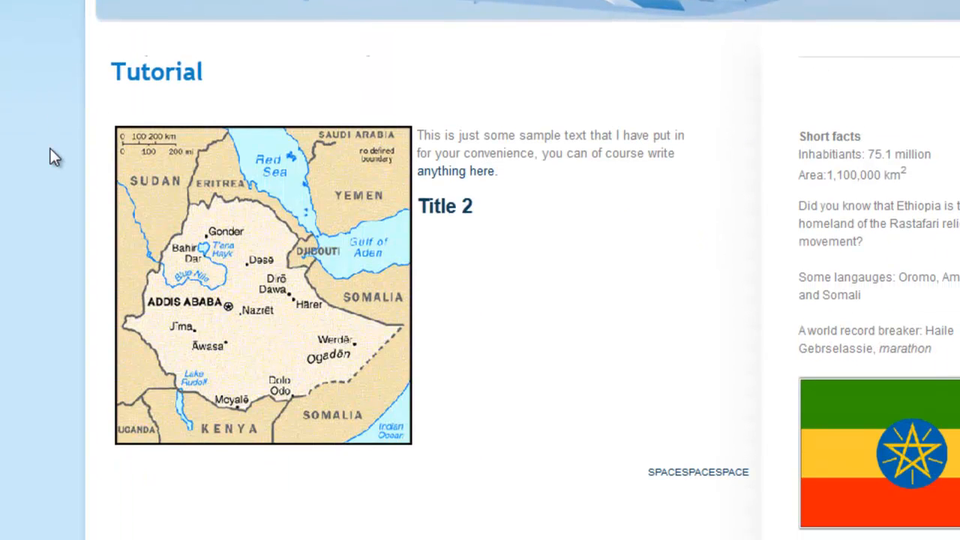